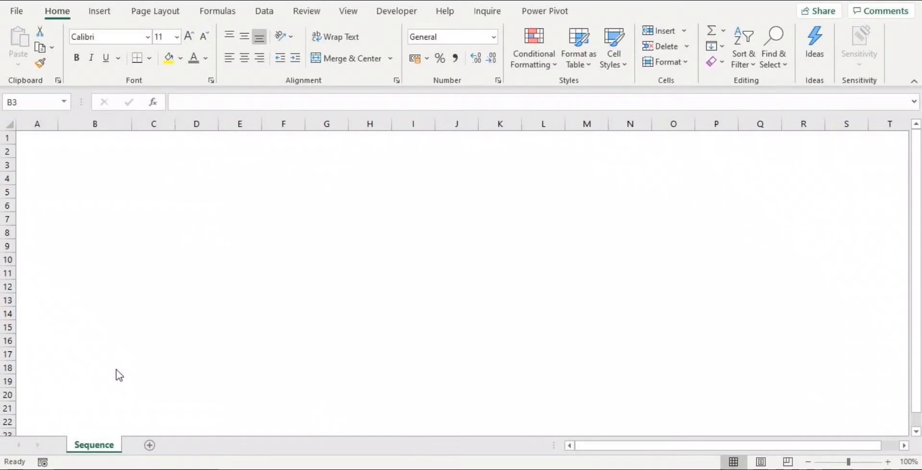
Enter the heading "Sr No." in cell B3
left_click(111, 143)
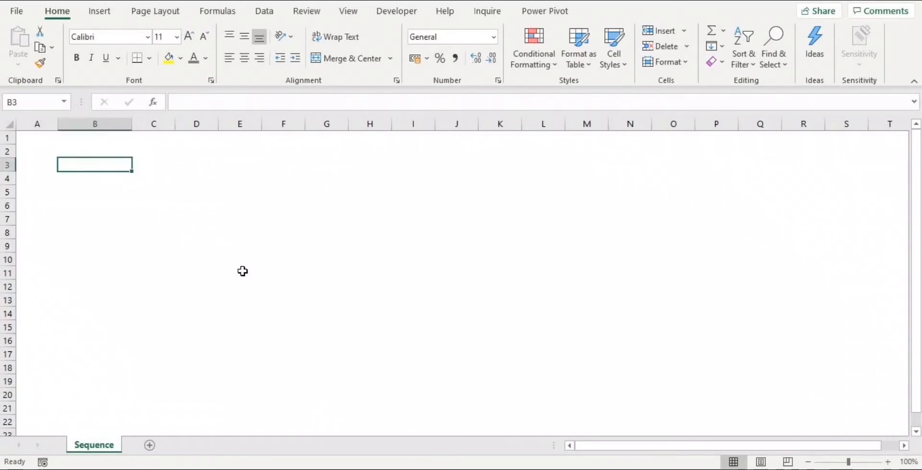
type("Sr No.")
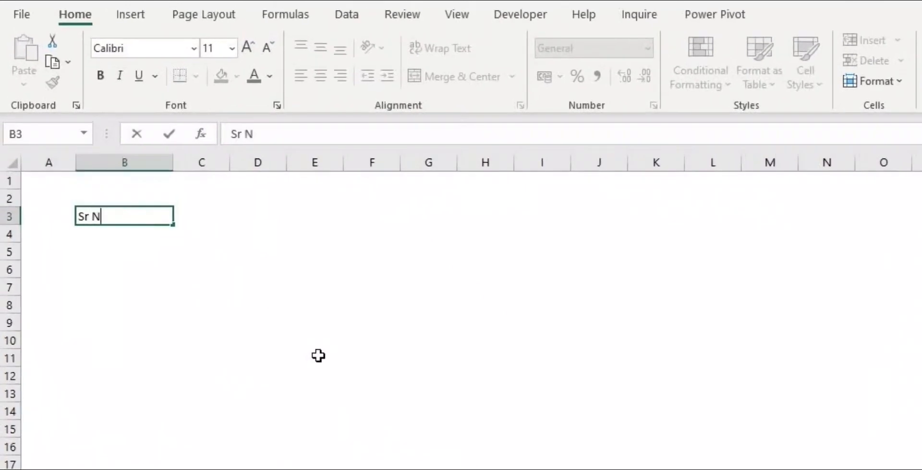
key("Return")
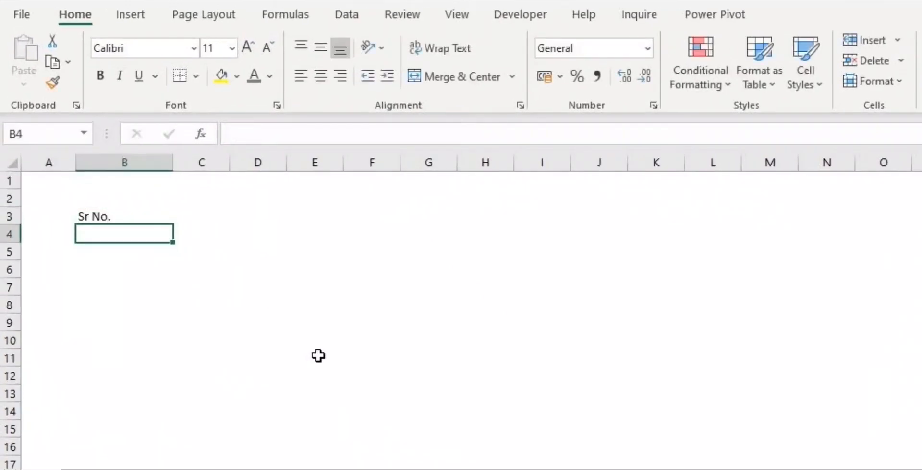
Enter 1 and 2 in cells B4 and B5, and extend the number series down to B16
type("1")
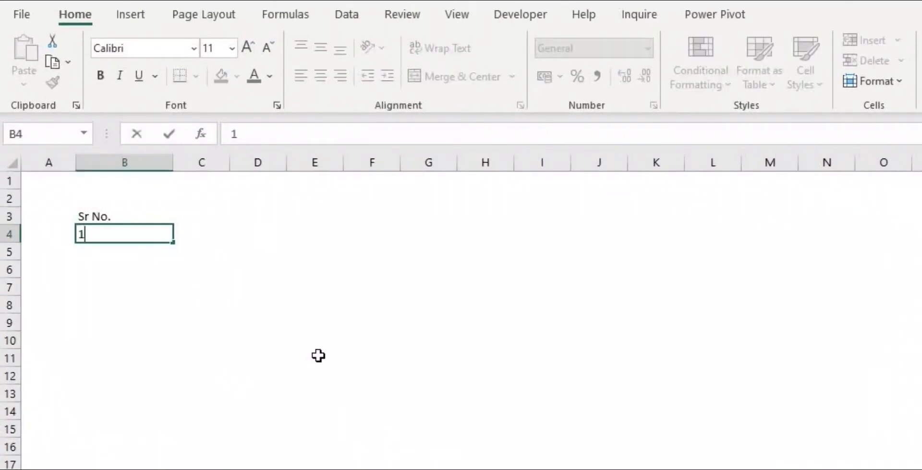
key("Return")
type("2")
key("Return")
key("Up")
key("Up")
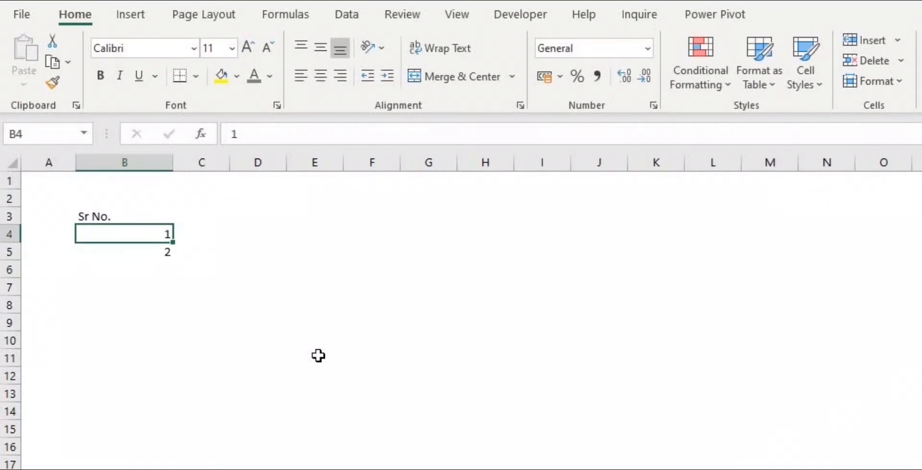
key("shift+Down")
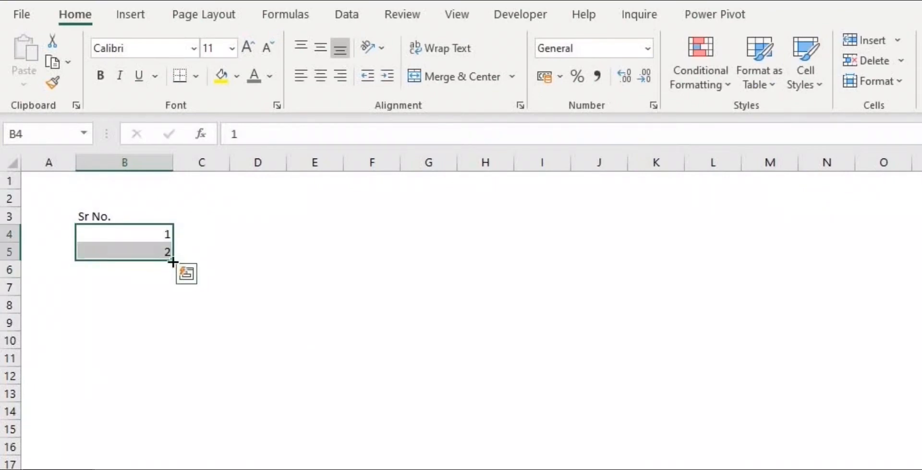
left_click_drag(171, 260, 172, 452)
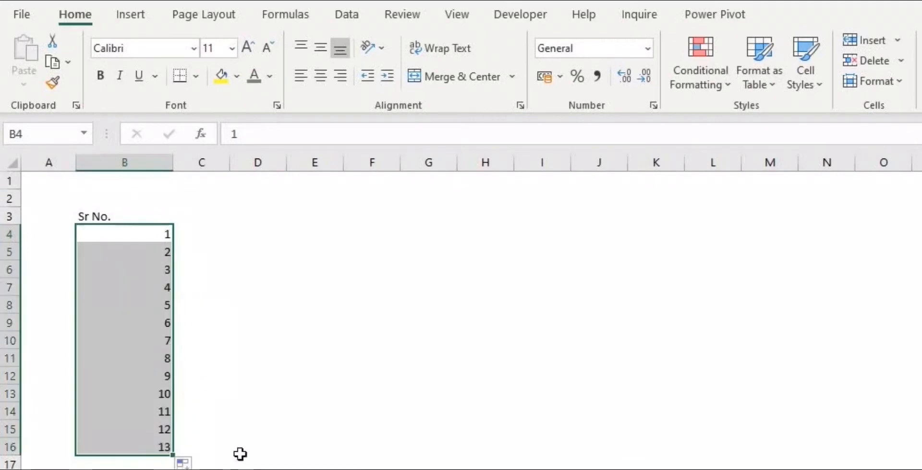
Clear the manually filled serial numbers in B4:B16, keeping the heading above them
left_click(154, 235)
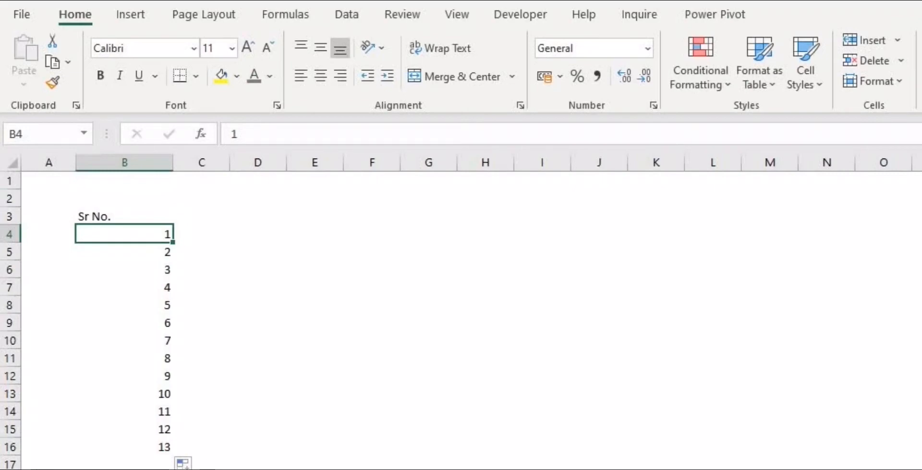
key("shift+Right")
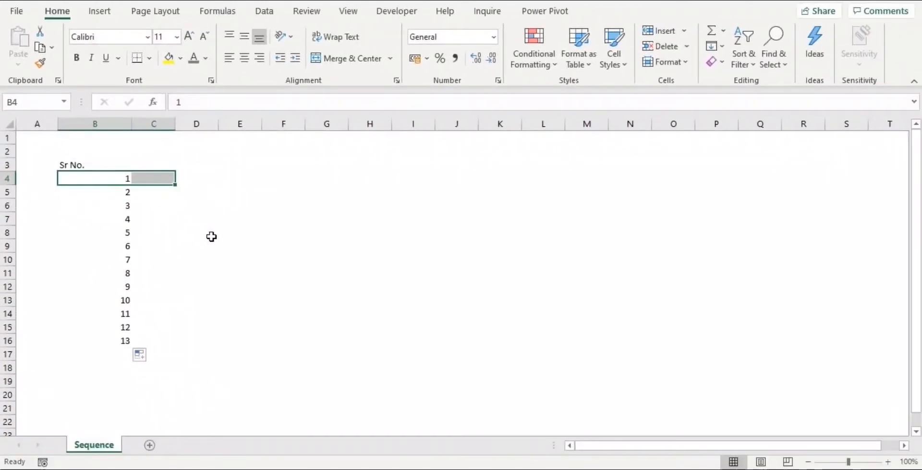
key("Left")
key("Right")
key("ctrl+shift+Down")
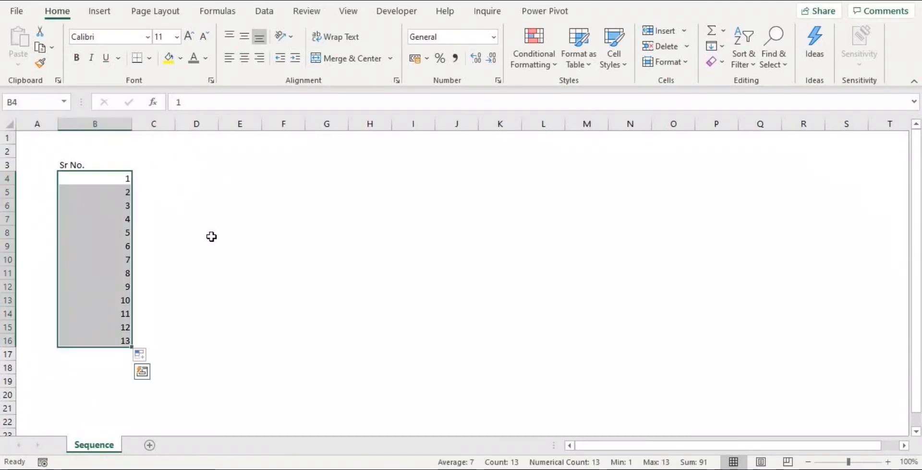
key("Delete")
key("Up")
key("Down")
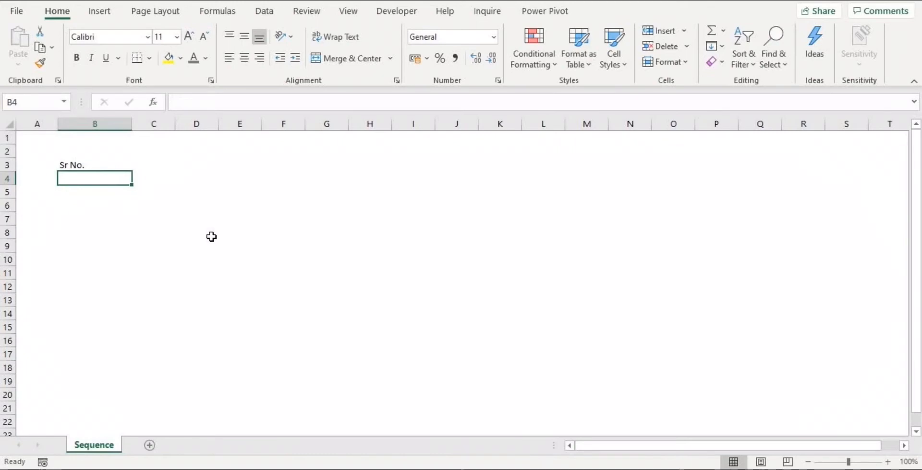
Enter the formula =SEQUENCE(10,1,1,1) in cell B4 to generate serial numbers in one column
type("=SE")
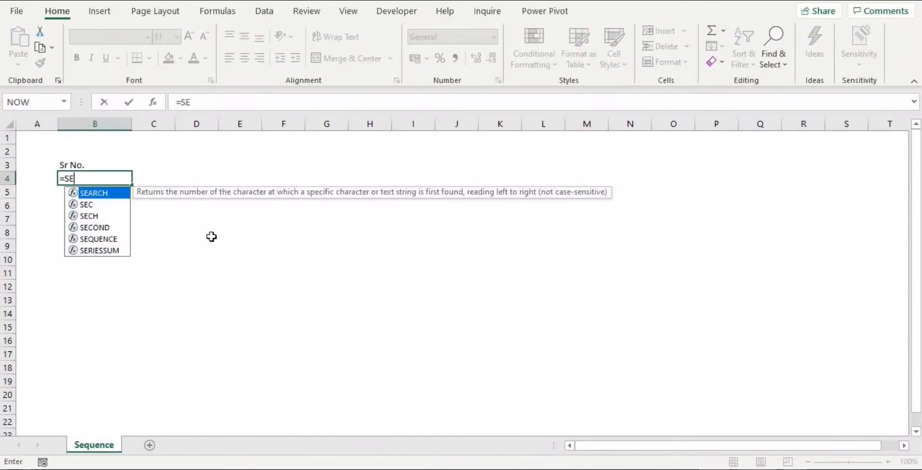
double_click(120, 239)
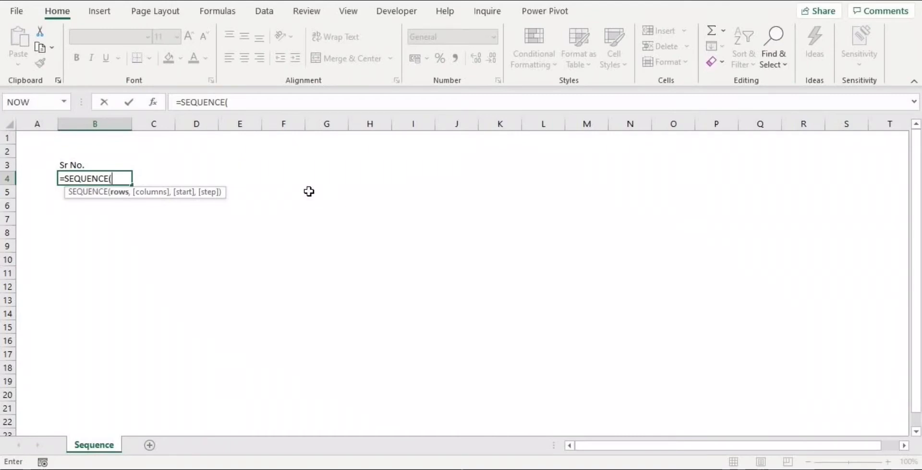
type("10,")
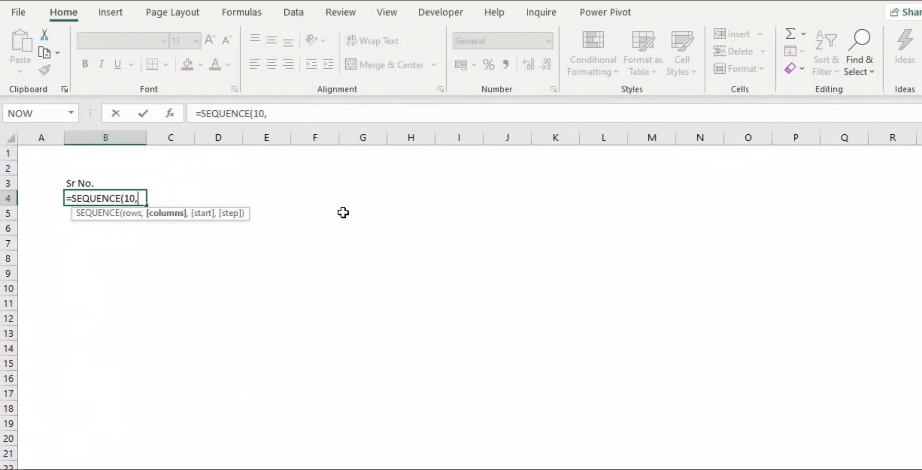
type("1,1")
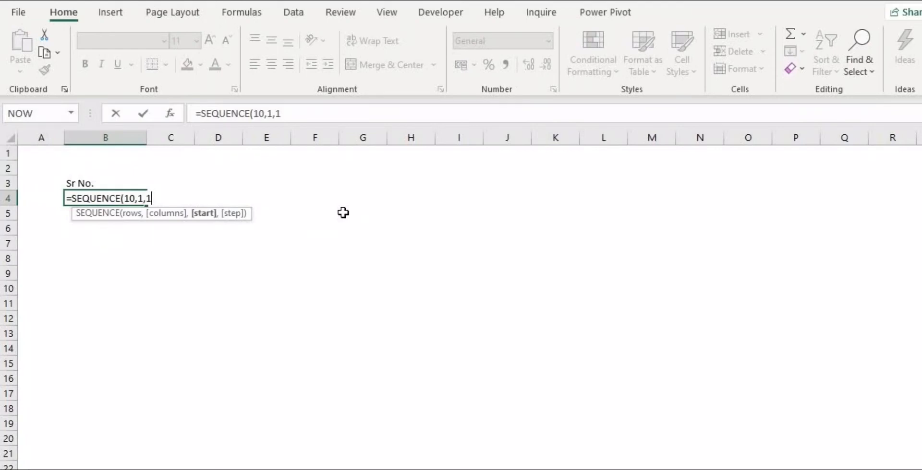
type(",")
type("1")
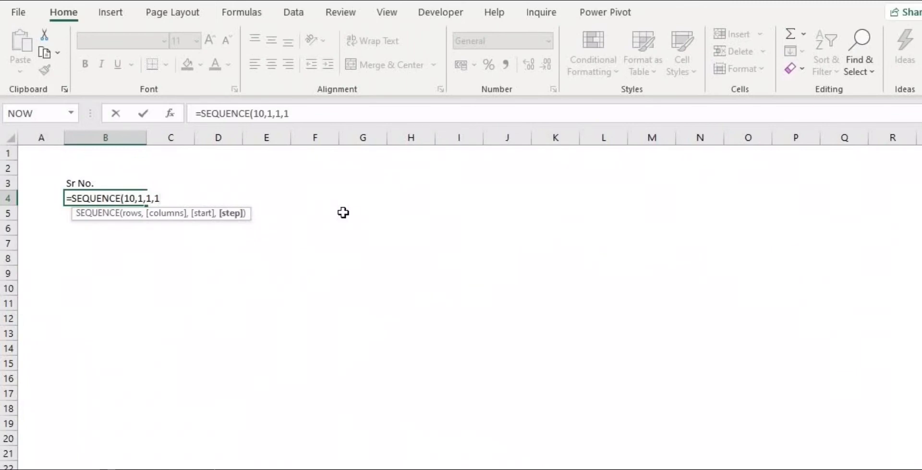
type(")")
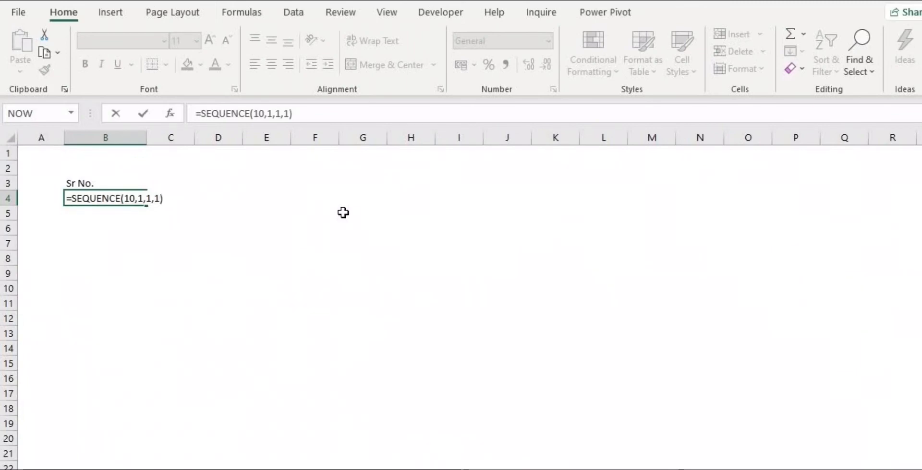
key("Return")
key("Up")
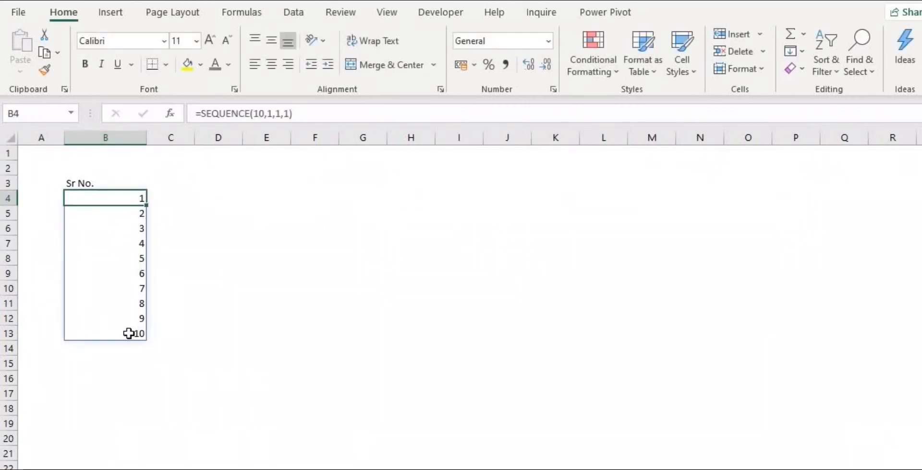
Change the rows argument of the SEQUENCE formula in B4 to 20
left_click(258, 115)
key("BackSpace")
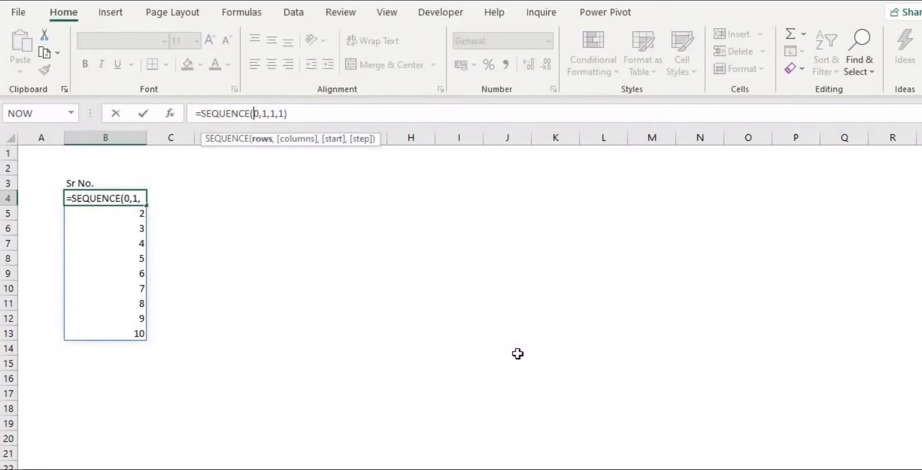
type("2")
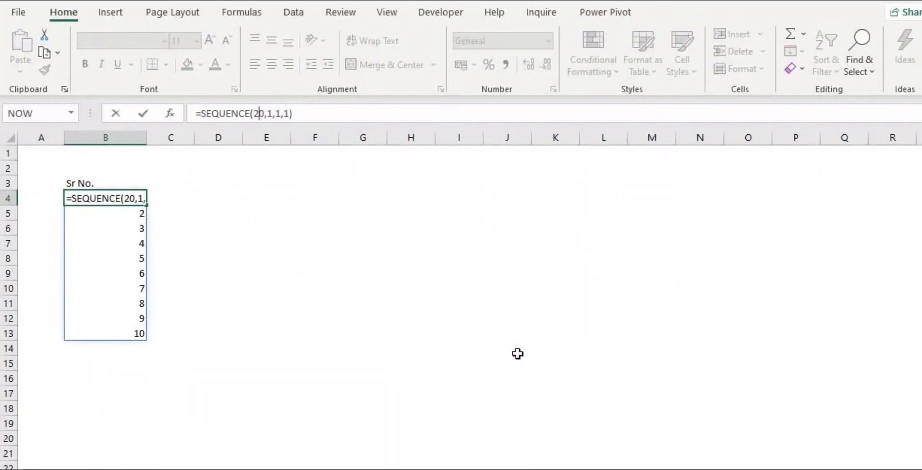
key("Return")
scroll(183, 315, "down", 2)
scroll(183, 315, "up", 2)
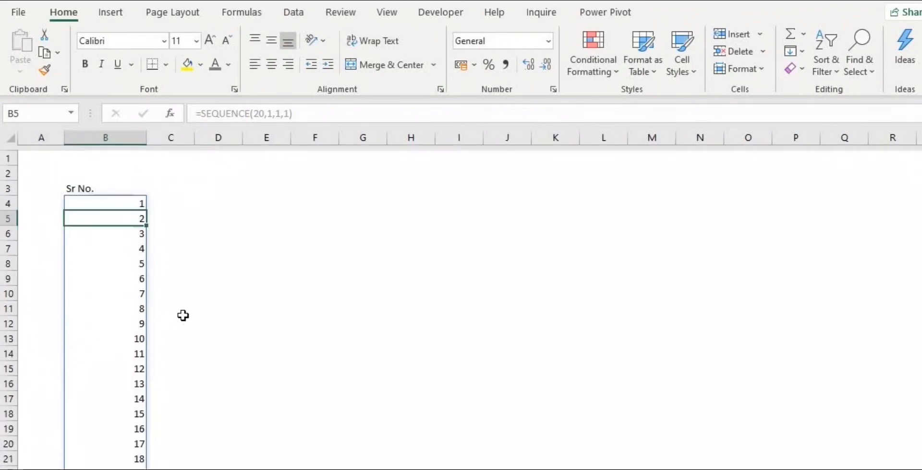
Enter =SEQUENCE(10,5,100,50) in cell E4 to generate a grid of 10 rows and 5 columns
left_click(232, 189)
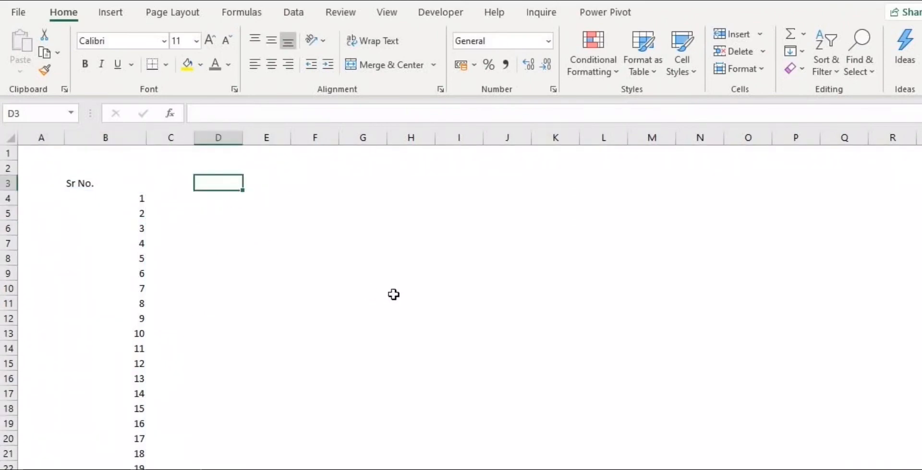
key("Down")
key("Right")
type("=sEQUE")
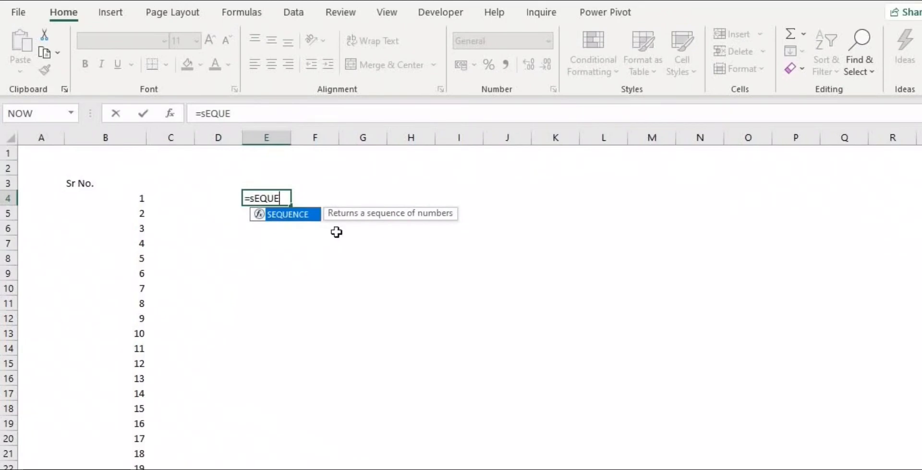
double_click(287, 216)
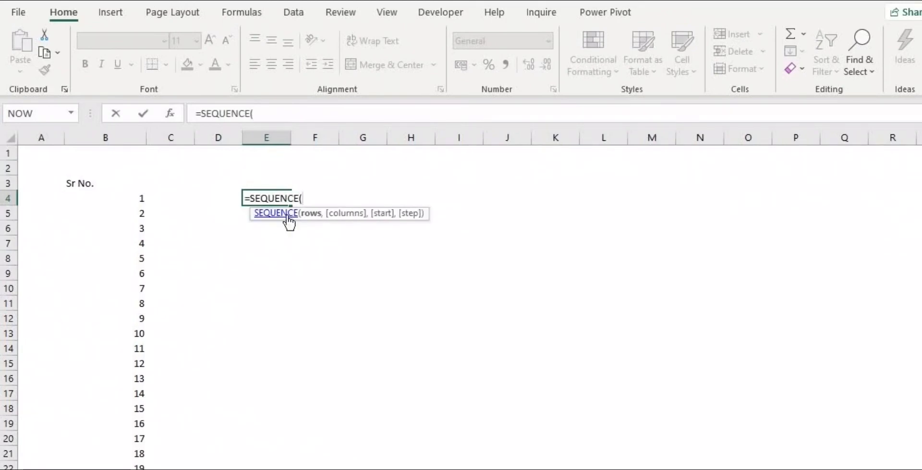
type("10")
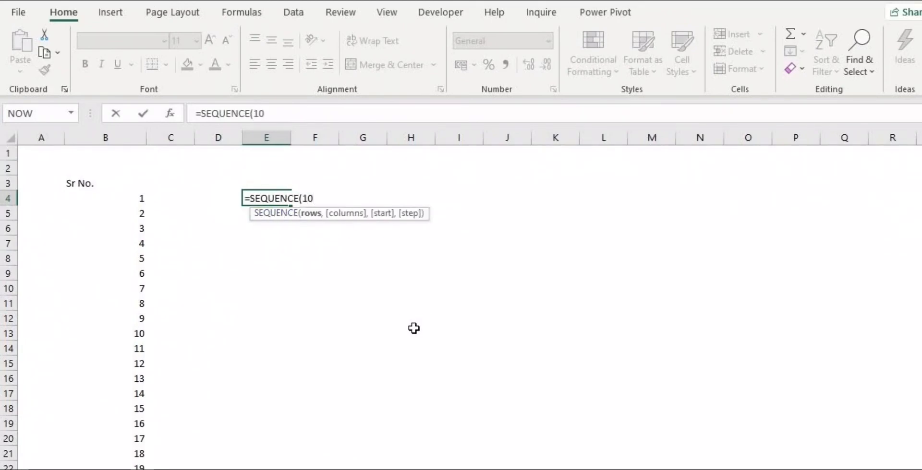
type(",5")
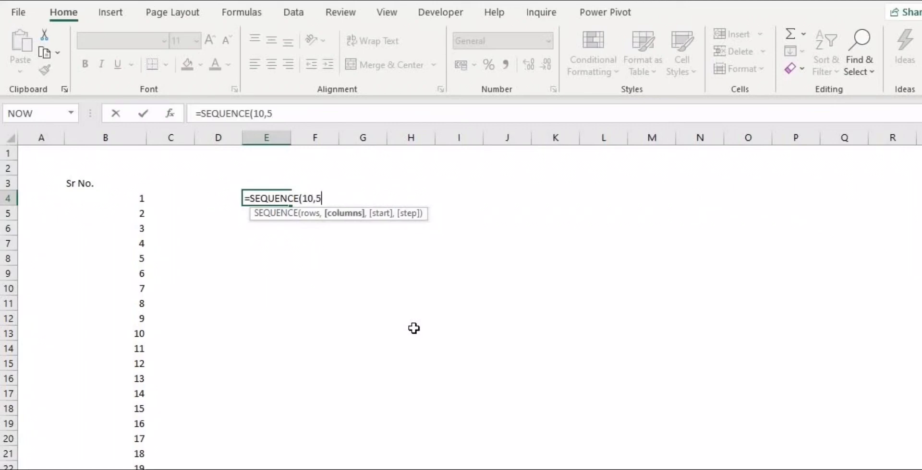
type(",100,")
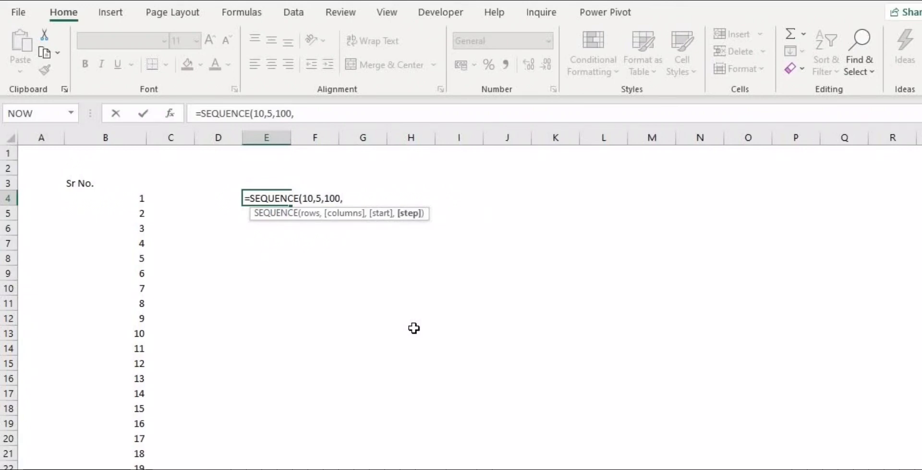
type("50)")
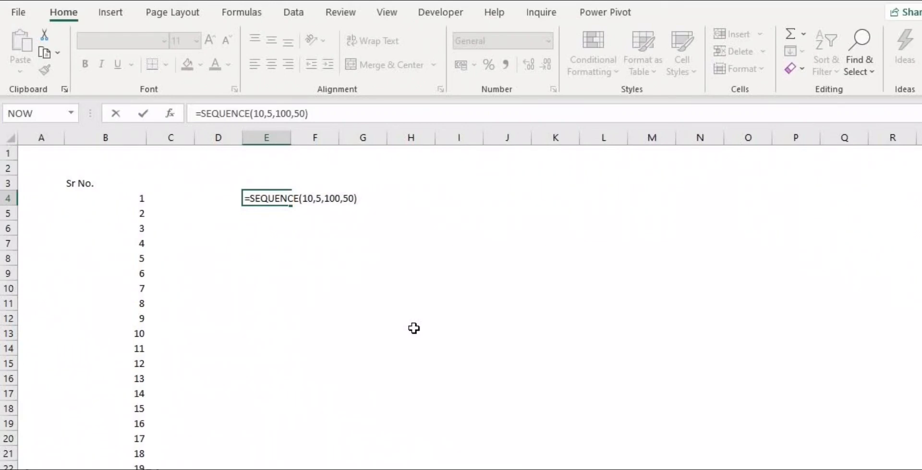
key("Return")
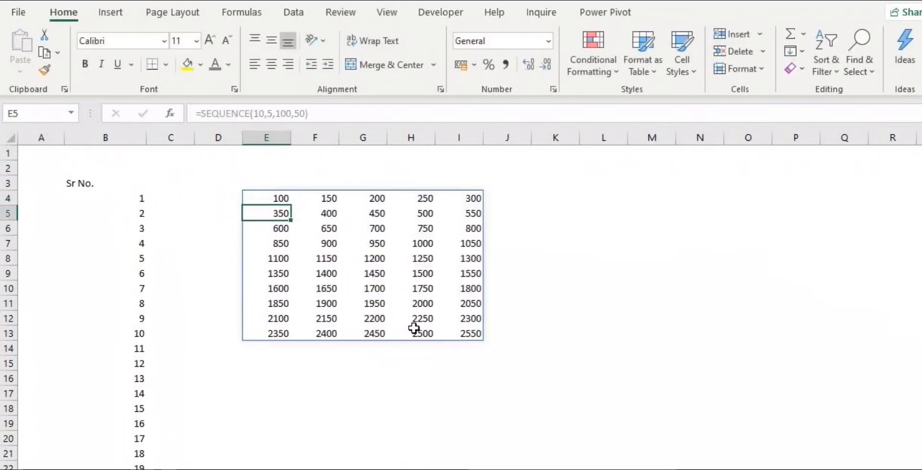
Examine how the values progress across the columns and down the rows of the generated grid E4:I13
left_click(284, 199)
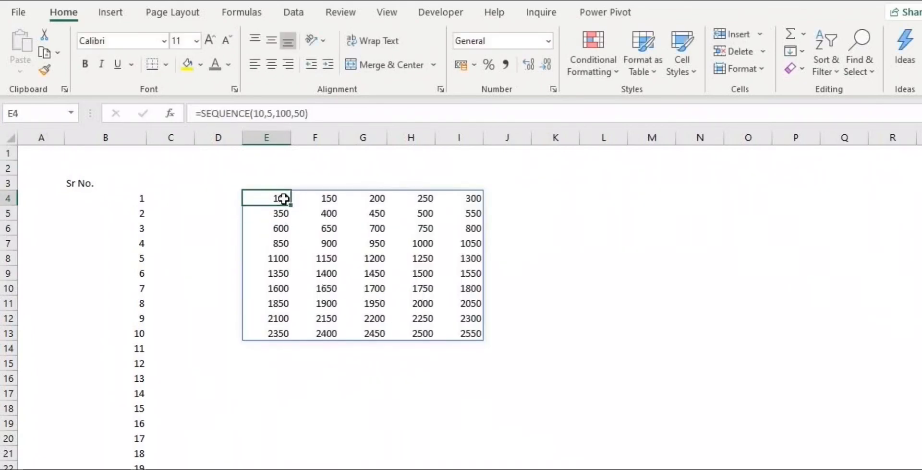
left_click(326, 195)
key("Right")
key("Right")
key("Right")
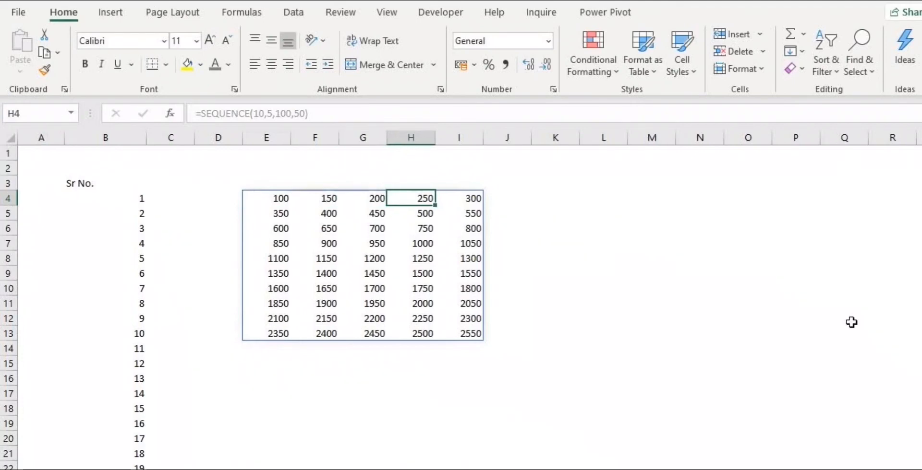
left_click(282, 215)
left_click(462, 335)
left_click_drag(462, 335, 278, 199)
left_click(568, 193)
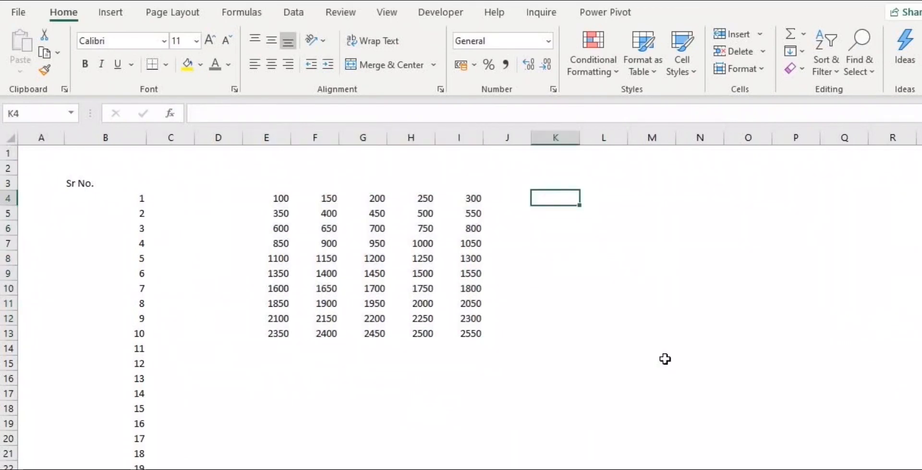